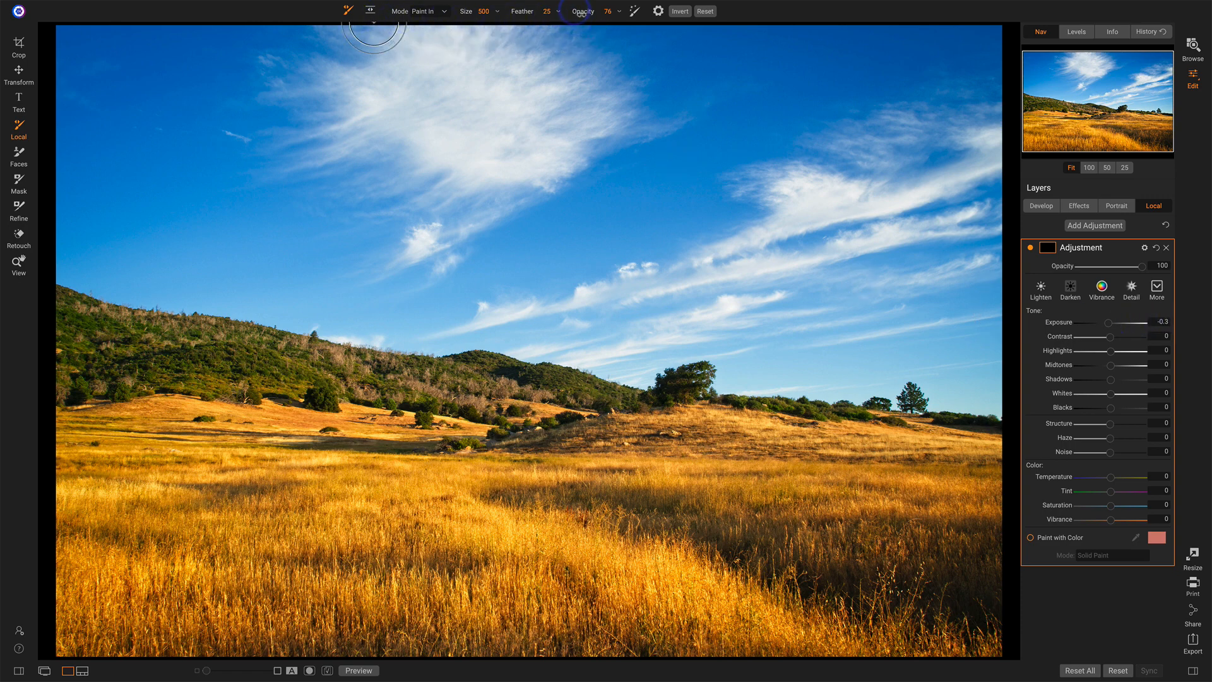
Set the local adjustment brush opacity to 24.
{"action": "left_click_drag", "start_coordinate": [588, 13], "coordinate": [578, 15]}
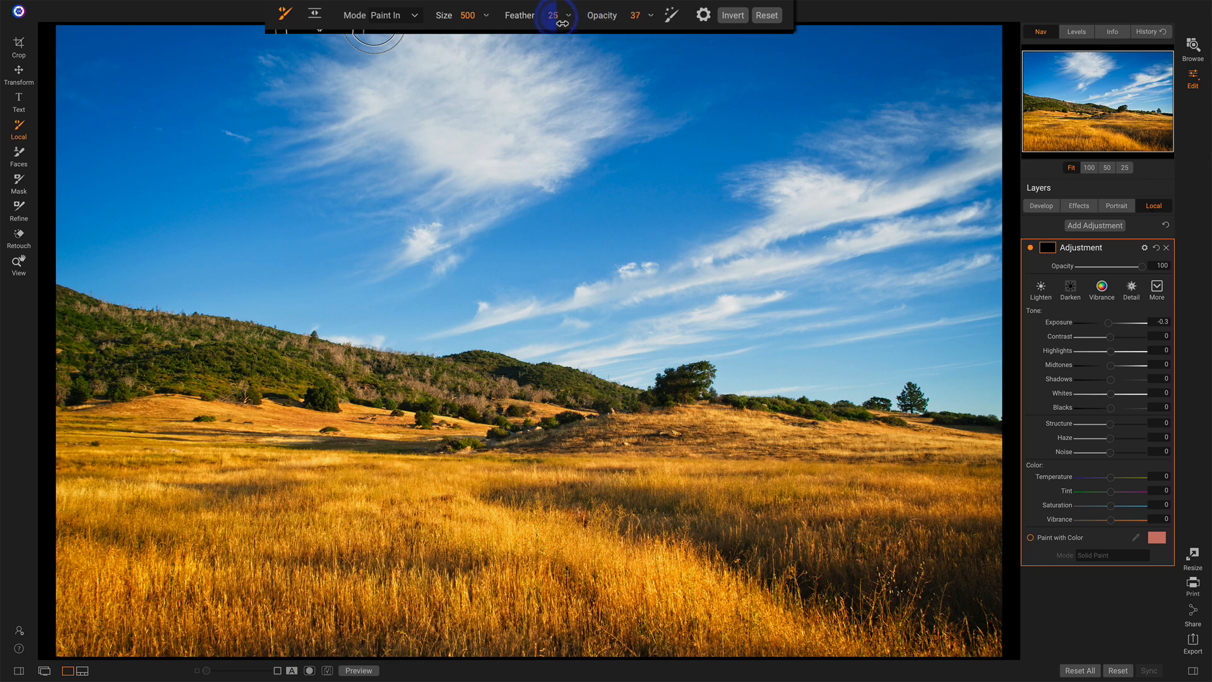
{"action": "left_click_drag", "start_coordinate": [550, 24], "coordinate": [543, 17]}
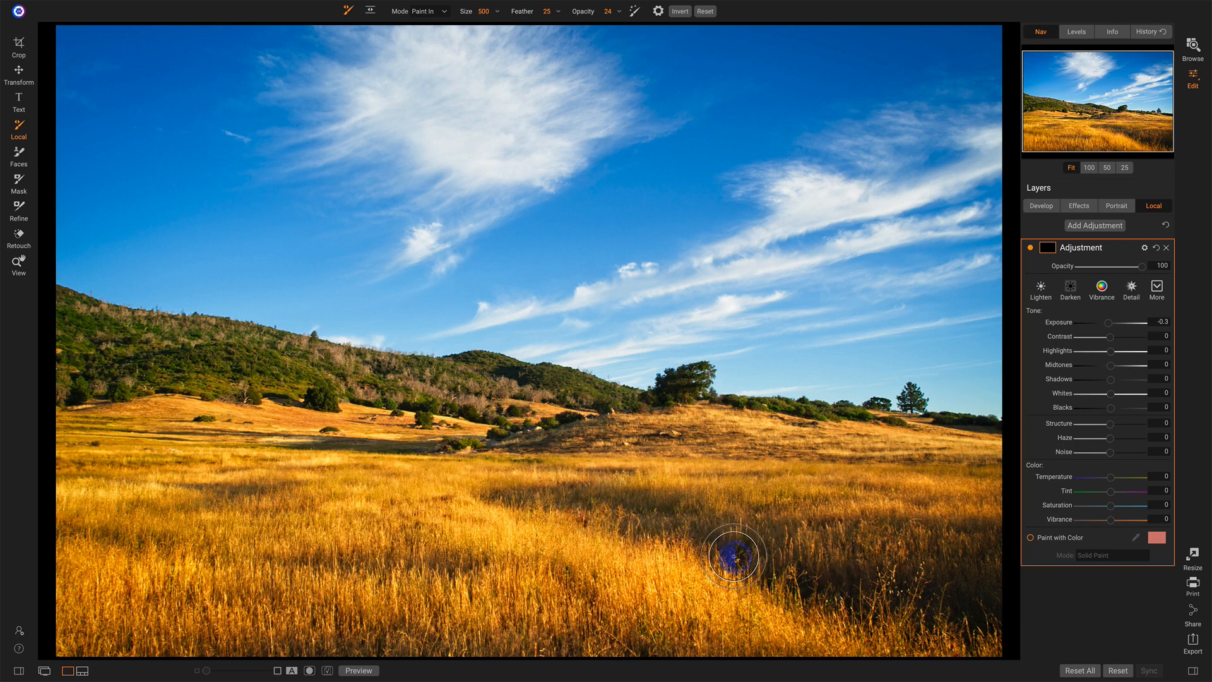
Paint a single stroke of the darkening adjustment across the shadowed grass in the foreground and check it in the mask view.
{"action": "left_click", "coordinate": [535, 501]}
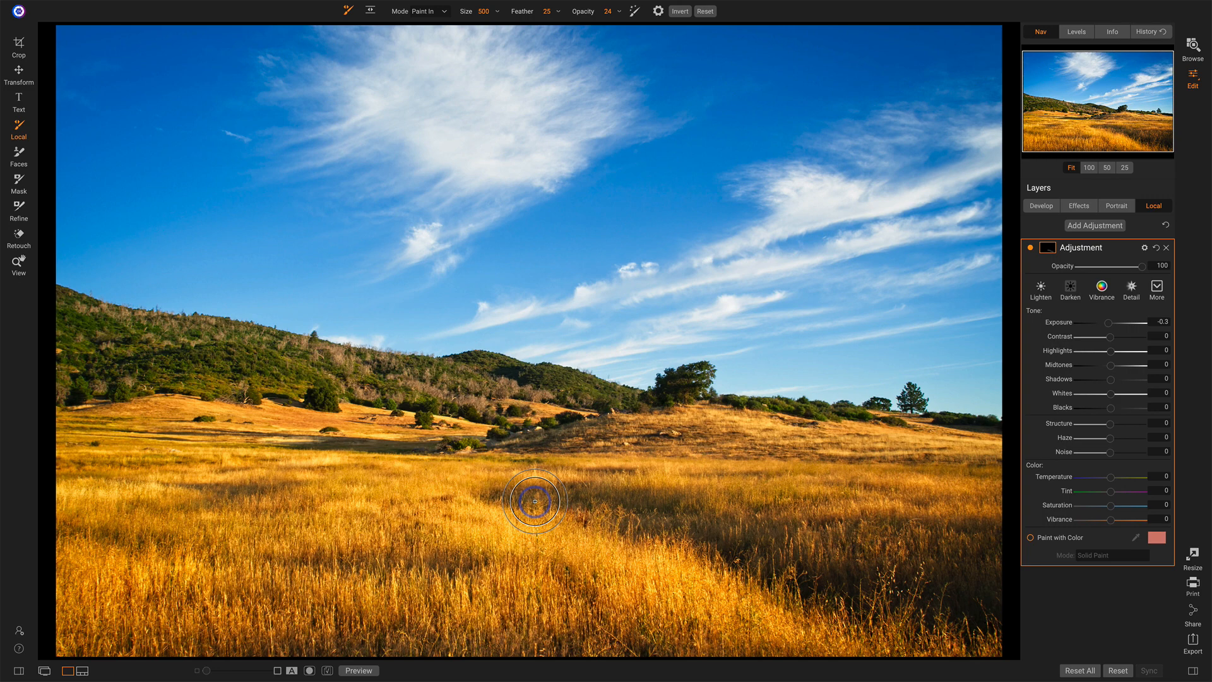
{"action": "key", "text": "ctrl+m"}
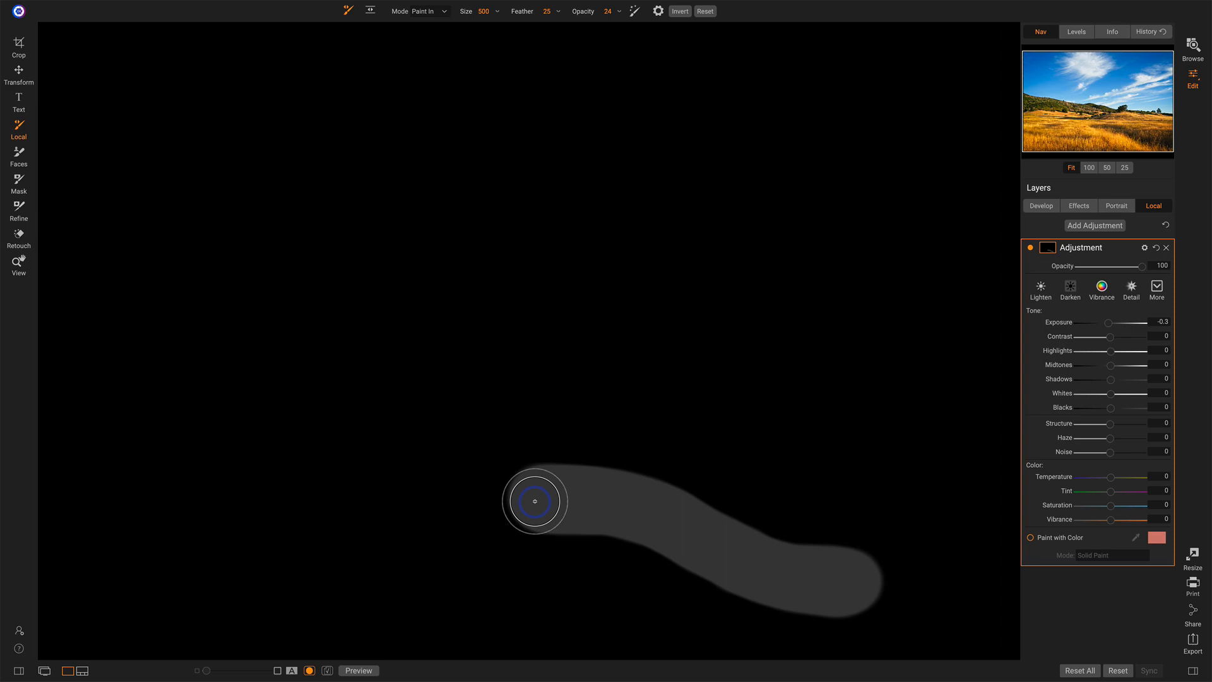
{"action": "key", "text": "ctrl+m"}
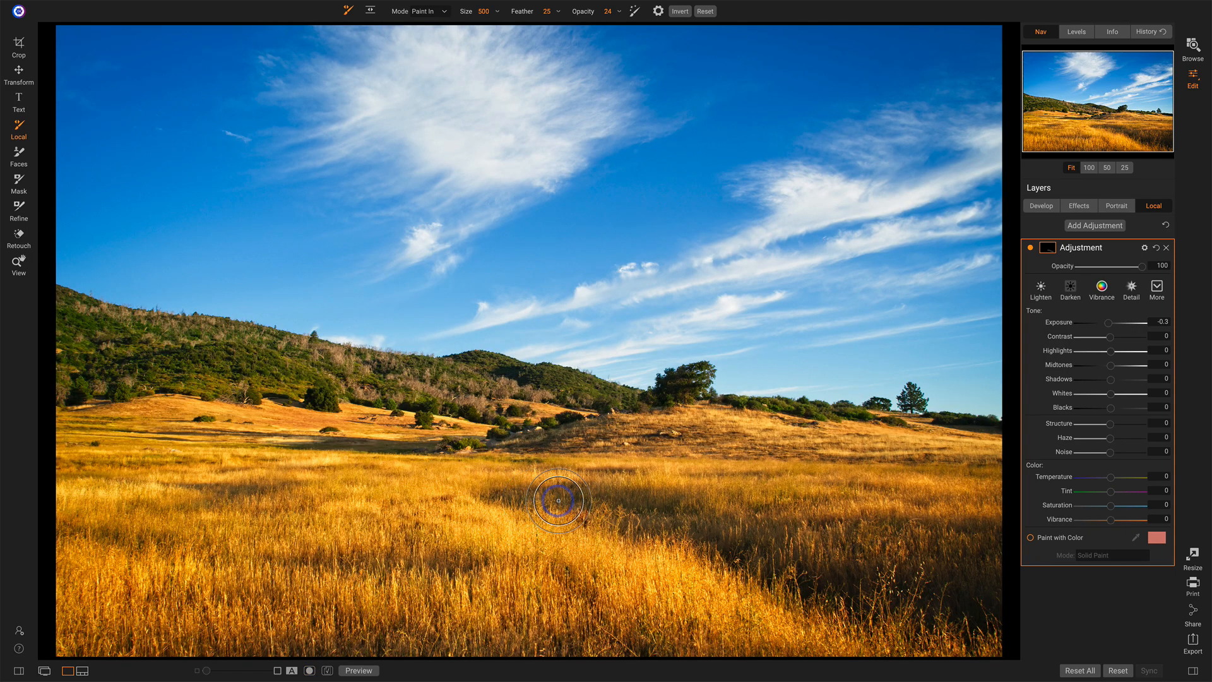
Build up overlapping strokes over the shadowed grass, checking the mask and comparing the photo with the adjustment off and on.
{"action": "mouse_move", "coordinate": [559, 500]}
{"action": "left_mouse_down"}
{"action": "mouse_move", "coordinate": [677, 516]}
{"action": "mouse_move", "coordinate": [568, 495]}
{"action": "mouse_move", "coordinate": [574, 502]}
{"action": "left_mouse_up"}
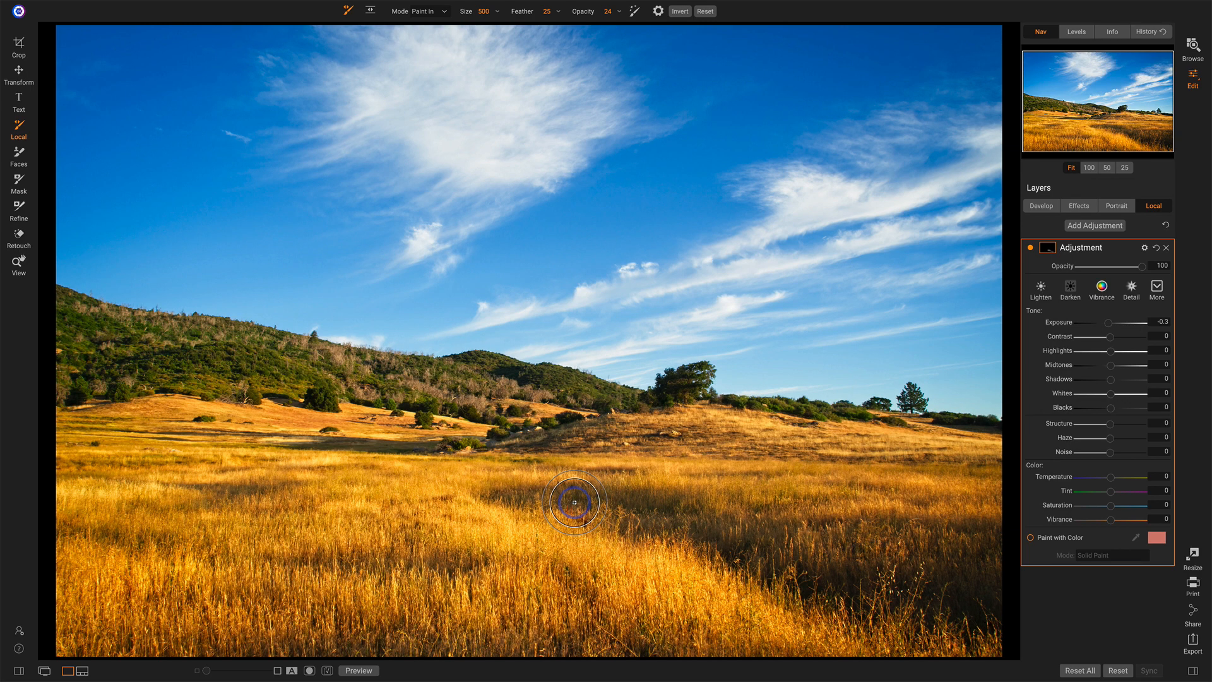
{"action": "key", "text": "ctrl+m"}
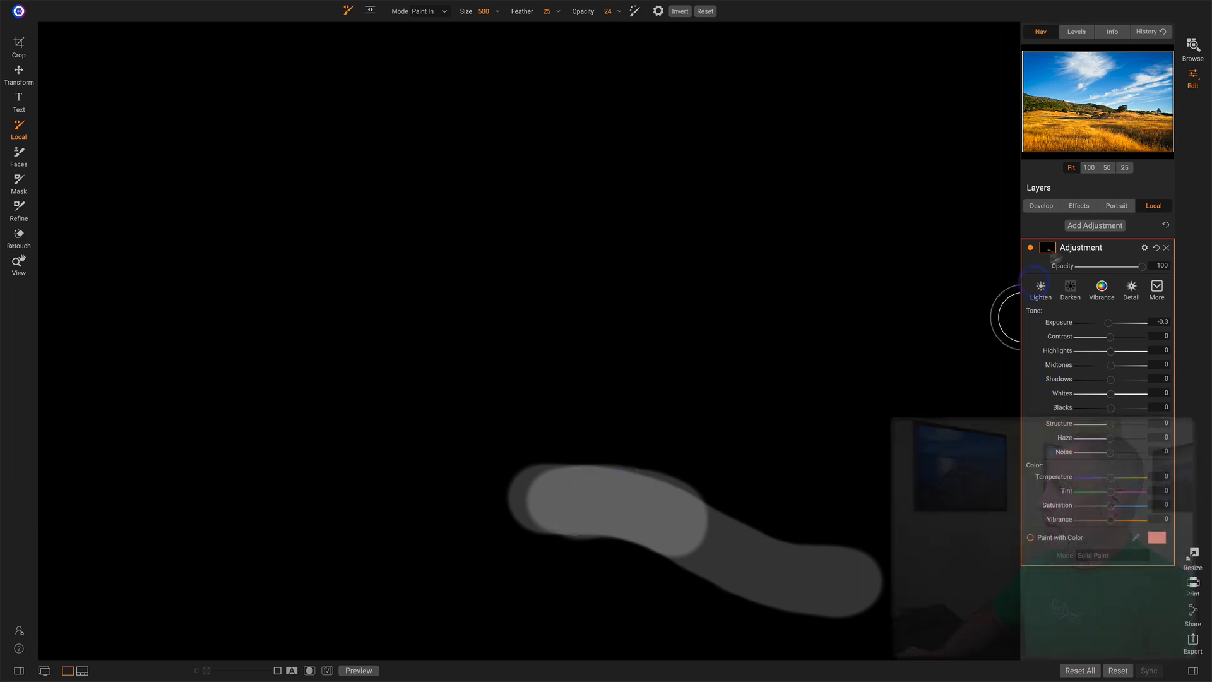
{"action": "key", "text": "ctrl+m"}
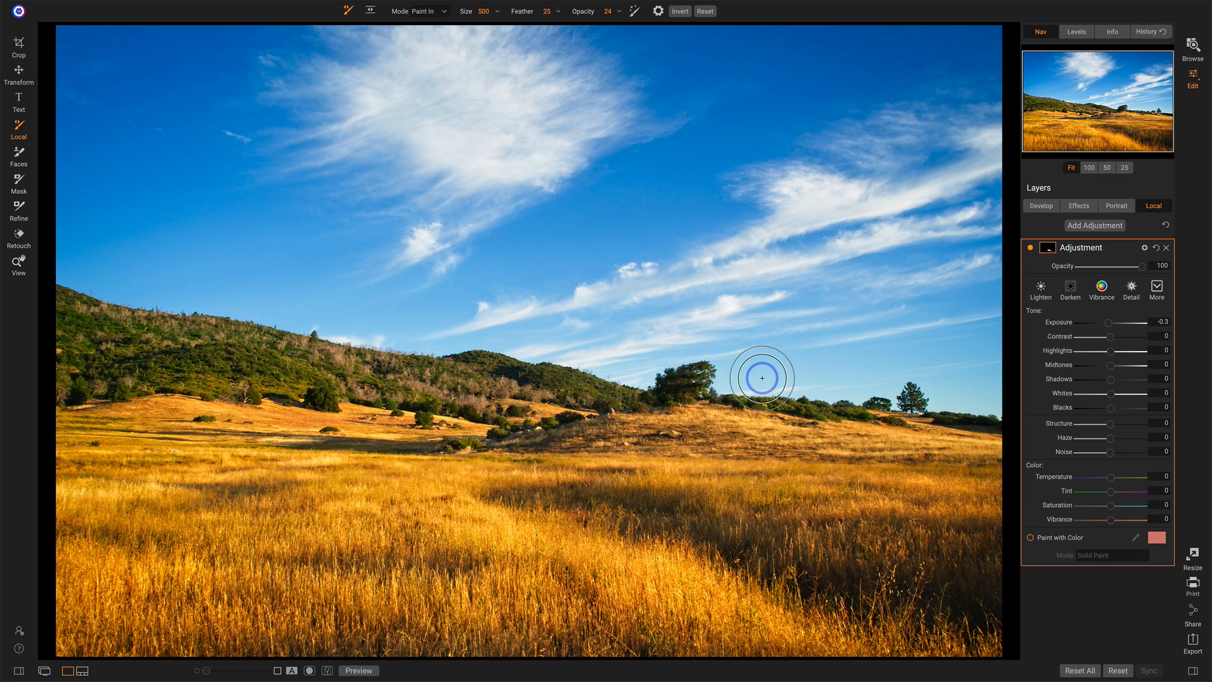
{"action": "key", "text": "m"}
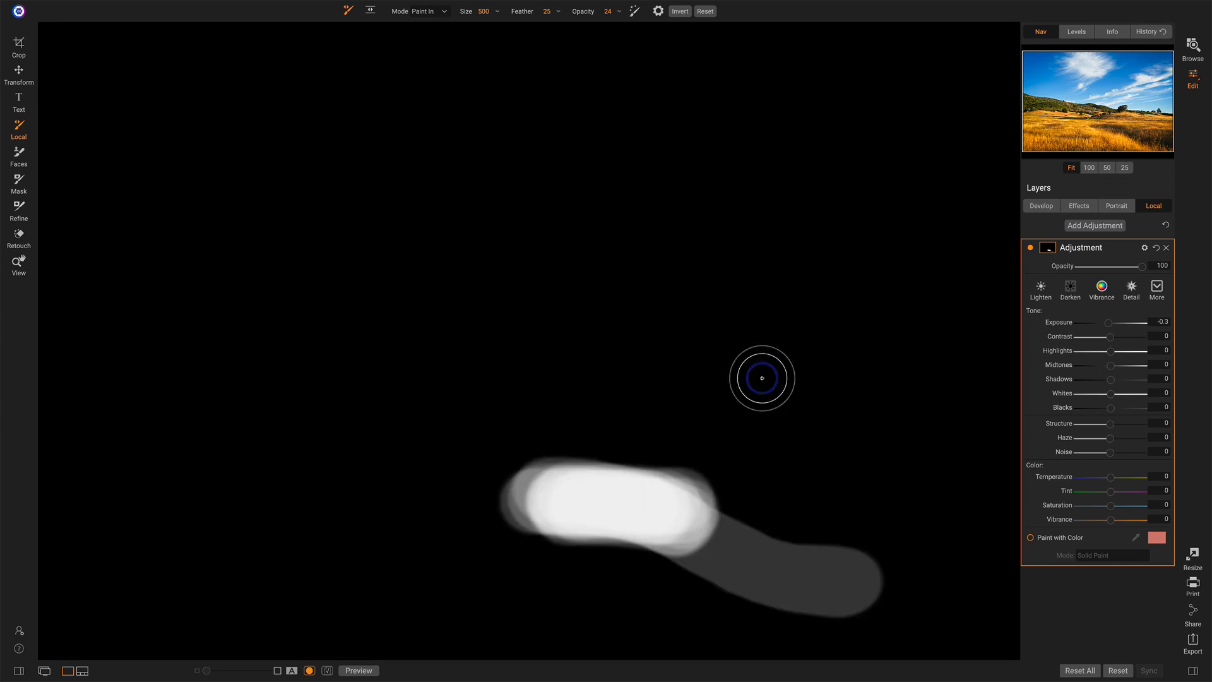
{"action": "key", "text": "m"}
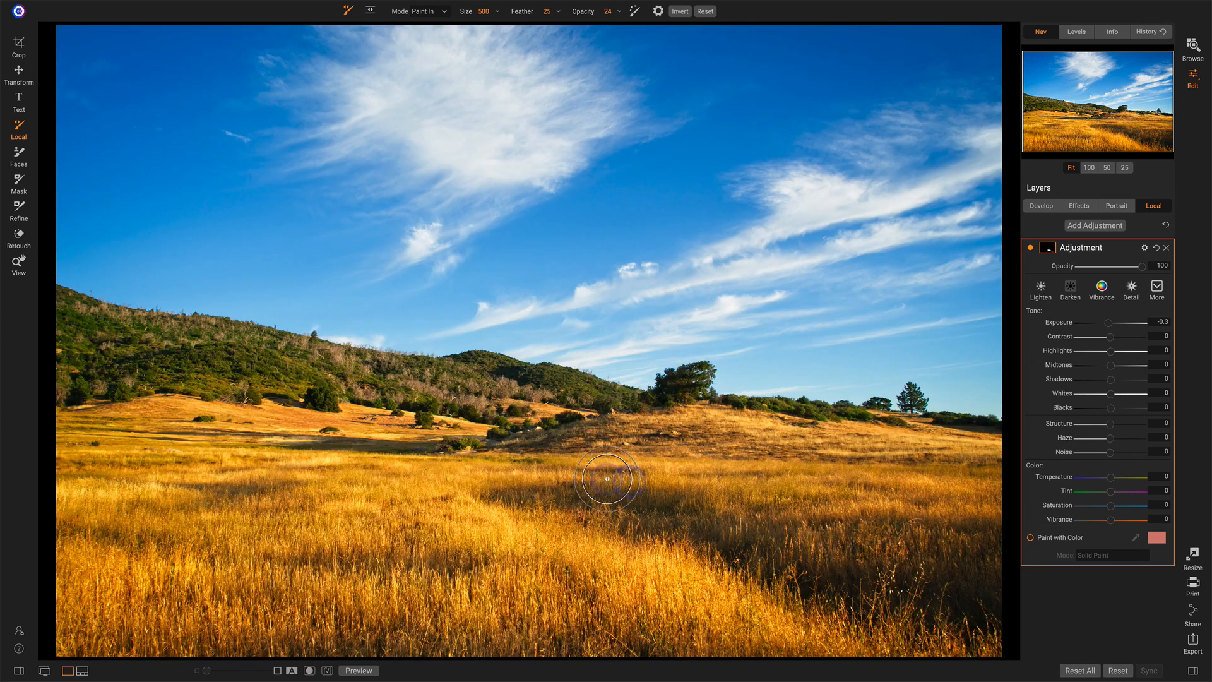
{"action": "left_click", "coordinate": [1030, 248]}
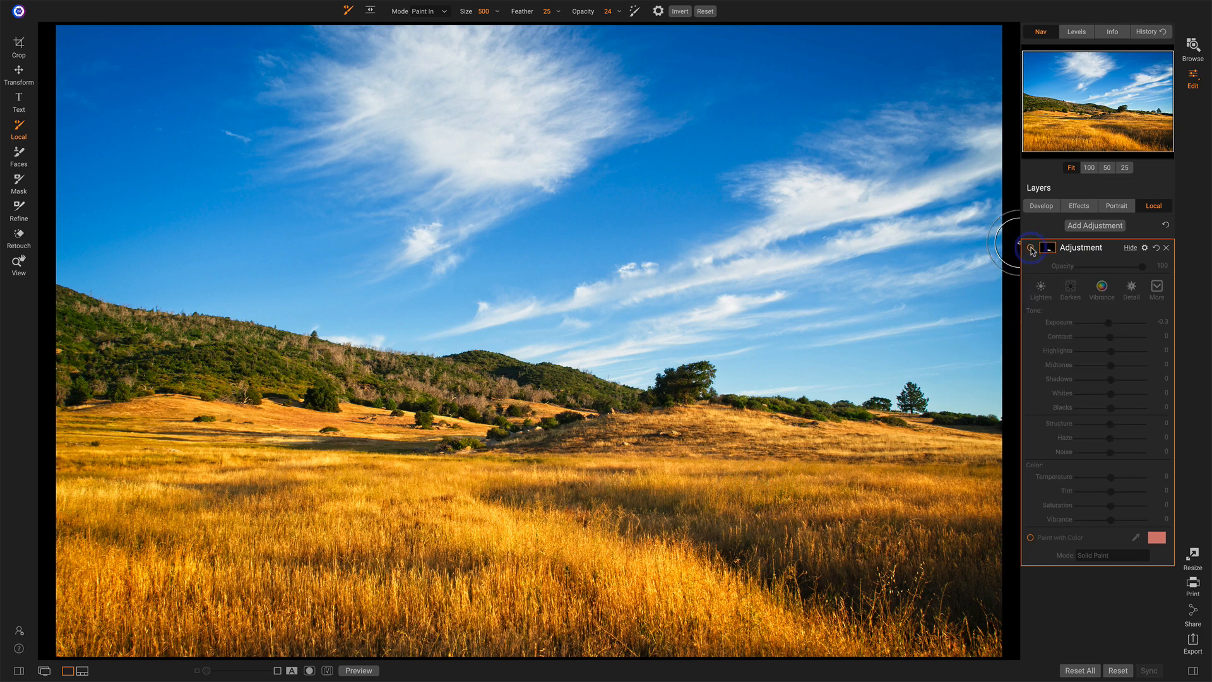
{"action": "left_click", "coordinate": [1030, 247]}
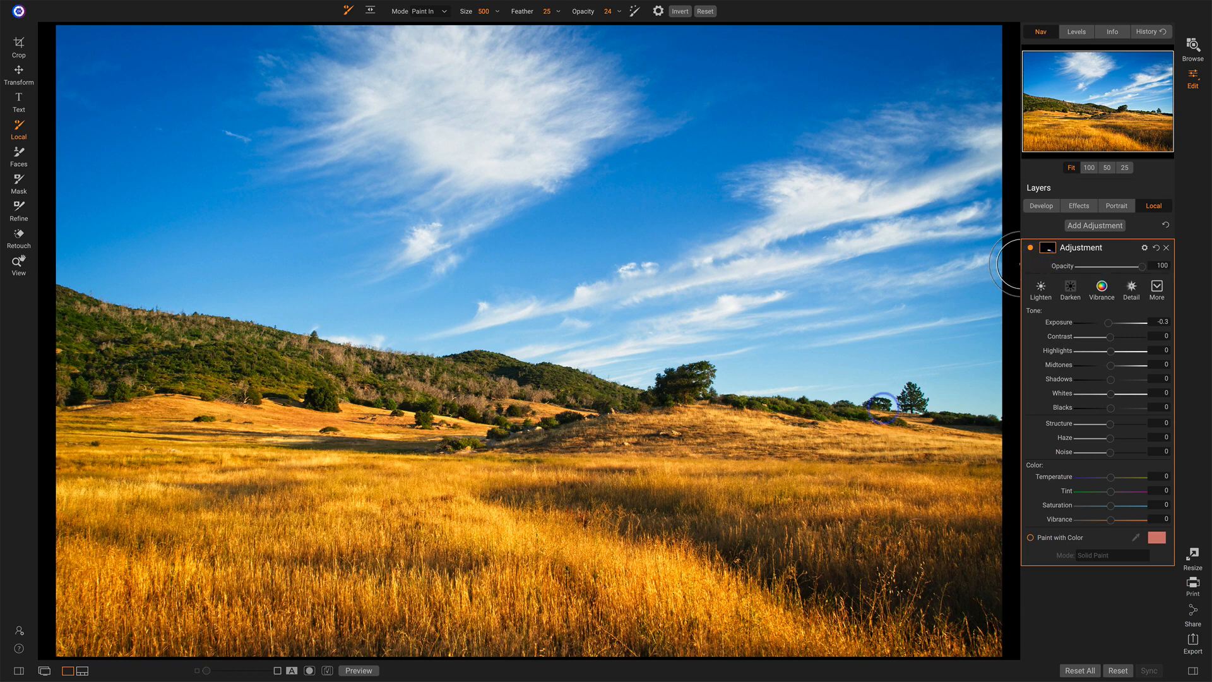
Reset the adjustment's mask and turn on the Perfect Brush option.
{"action": "left_click", "coordinate": [1048, 248]}
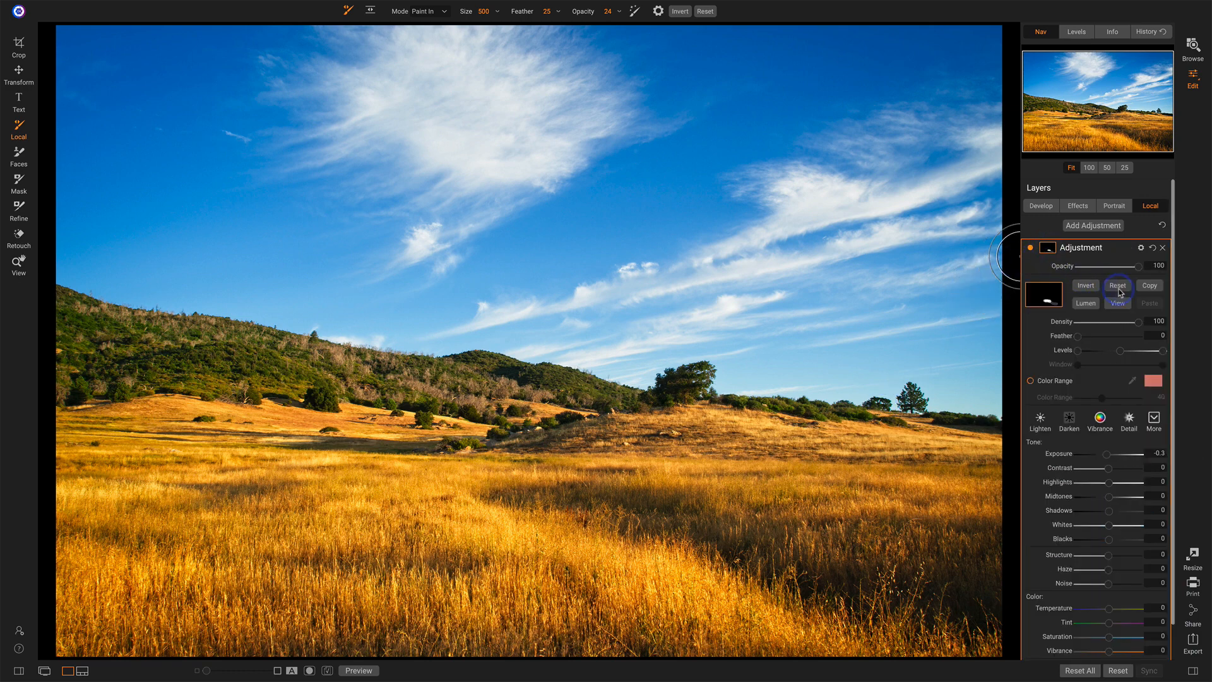
{"action": "left_click", "coordinate": [1050, 253]}
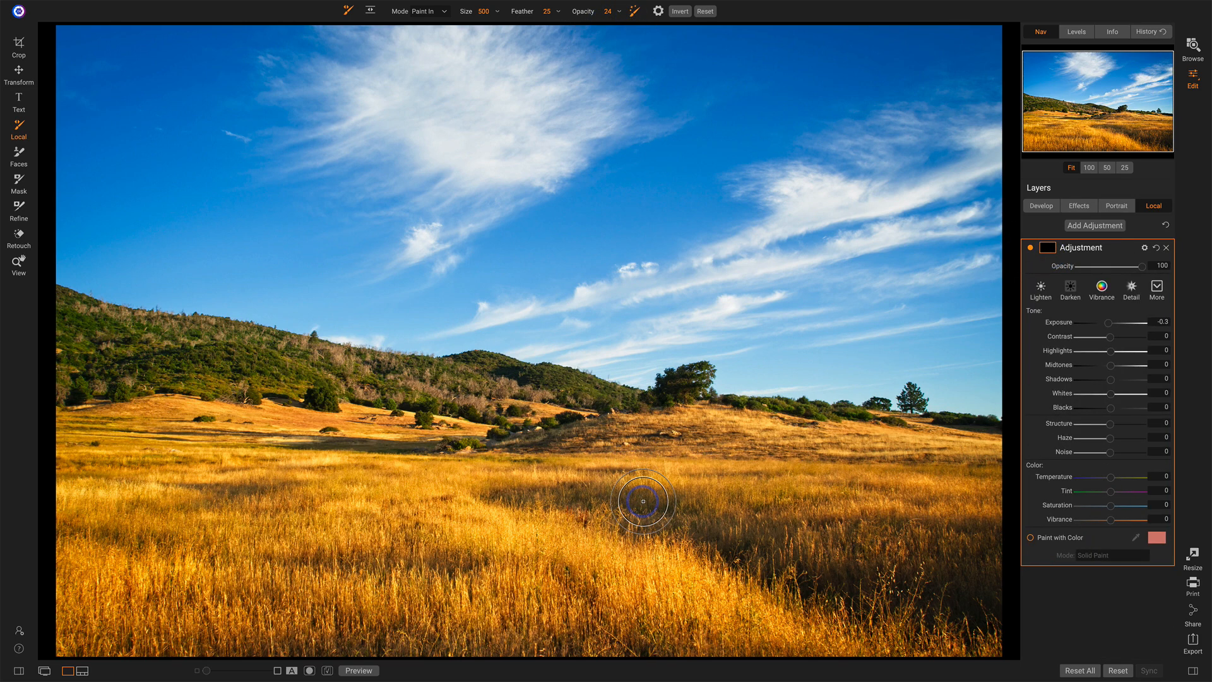
Reduce the brush size to 300 and paint the darkening into the shadowed grass, checking the mask and the before/after effect.
{"action": "key", "text": "bracketleft"}
{"action": "key", "text": "bracketleft"}
{"action": "key", "text": "bracketleft"}
{"action": "key", "text": "bracketleft"}
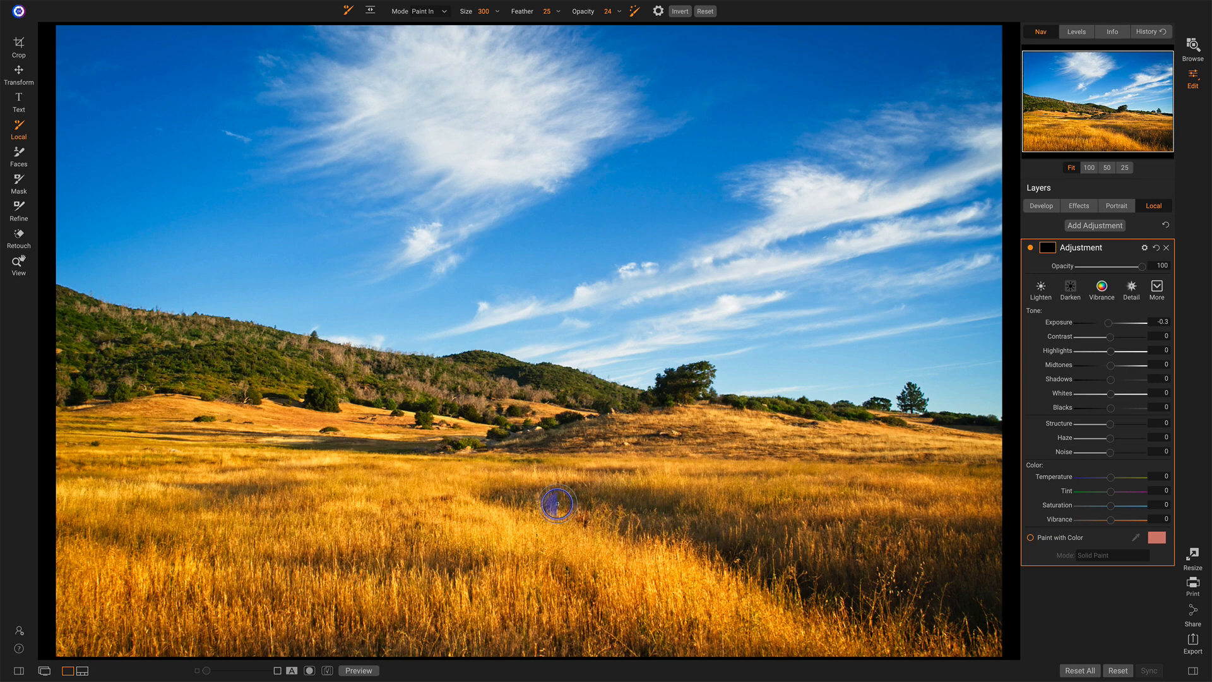
{"action": "key", "text": "ctrl+m"}
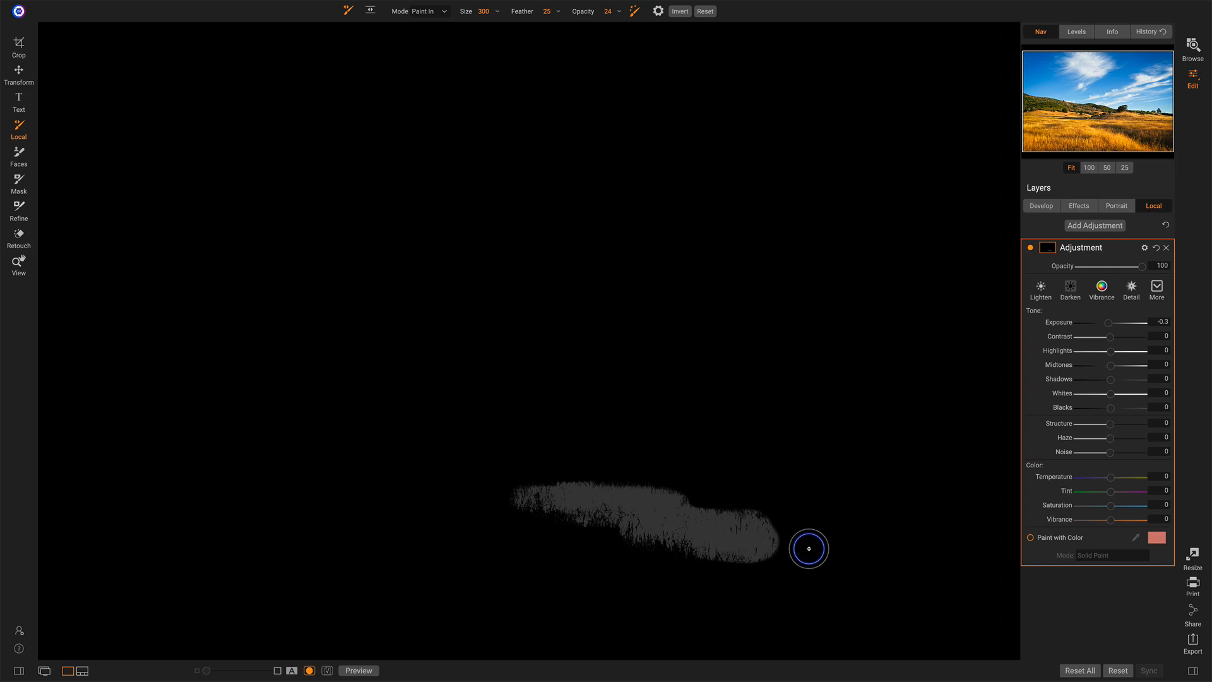
{"action": "key", "text": "ctrl+m"}
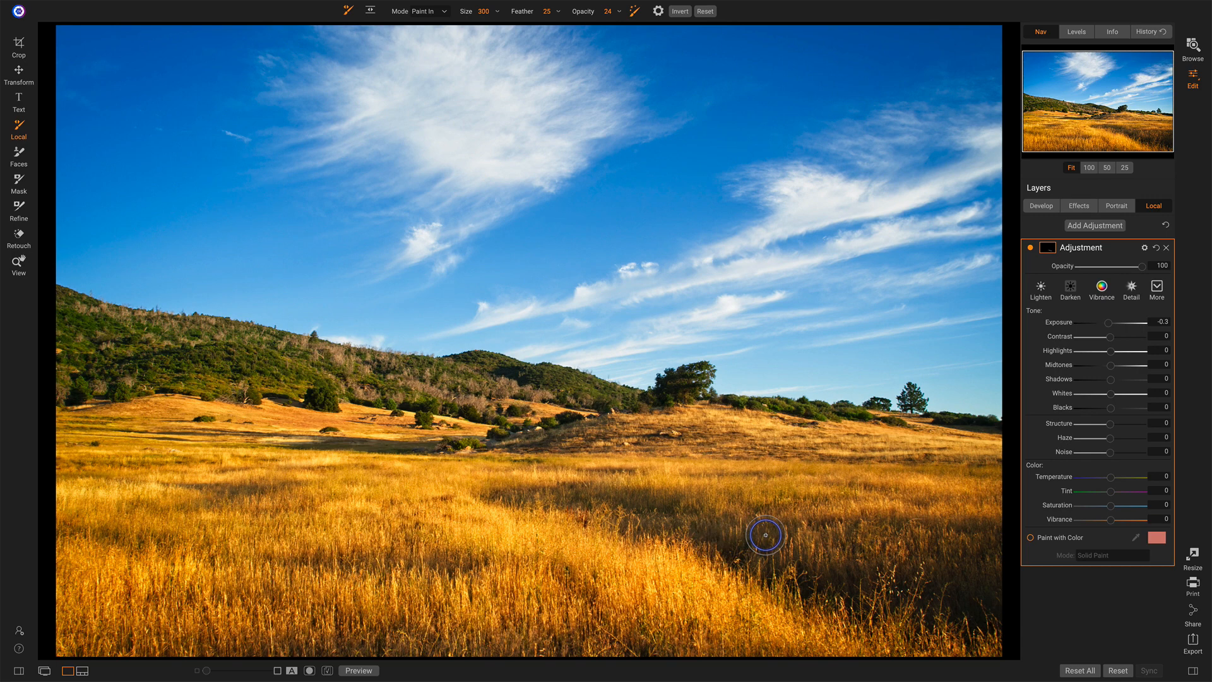
{"action": "left_click", "coordinate": [1030, 248]}
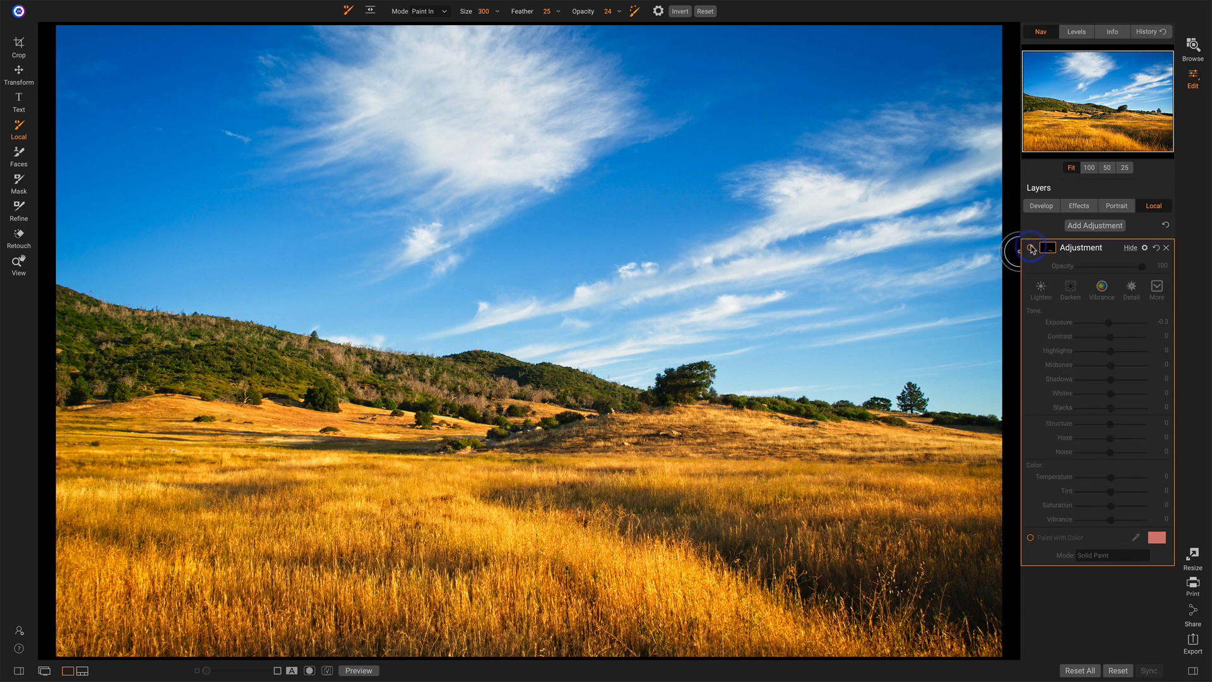
{"action": "left_click", "coordinate": [1030, 247]}
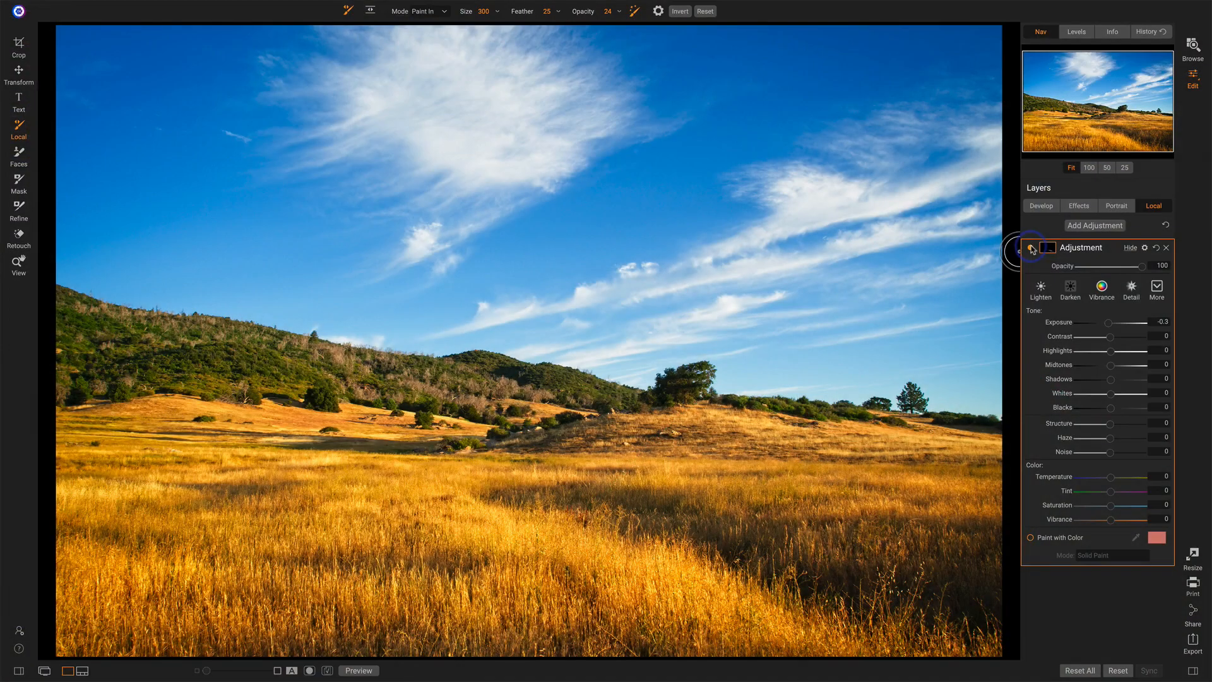
Rename the darkening adjustment "Burn".
{"action": "double_click", "coordinate": [1083, 249]}
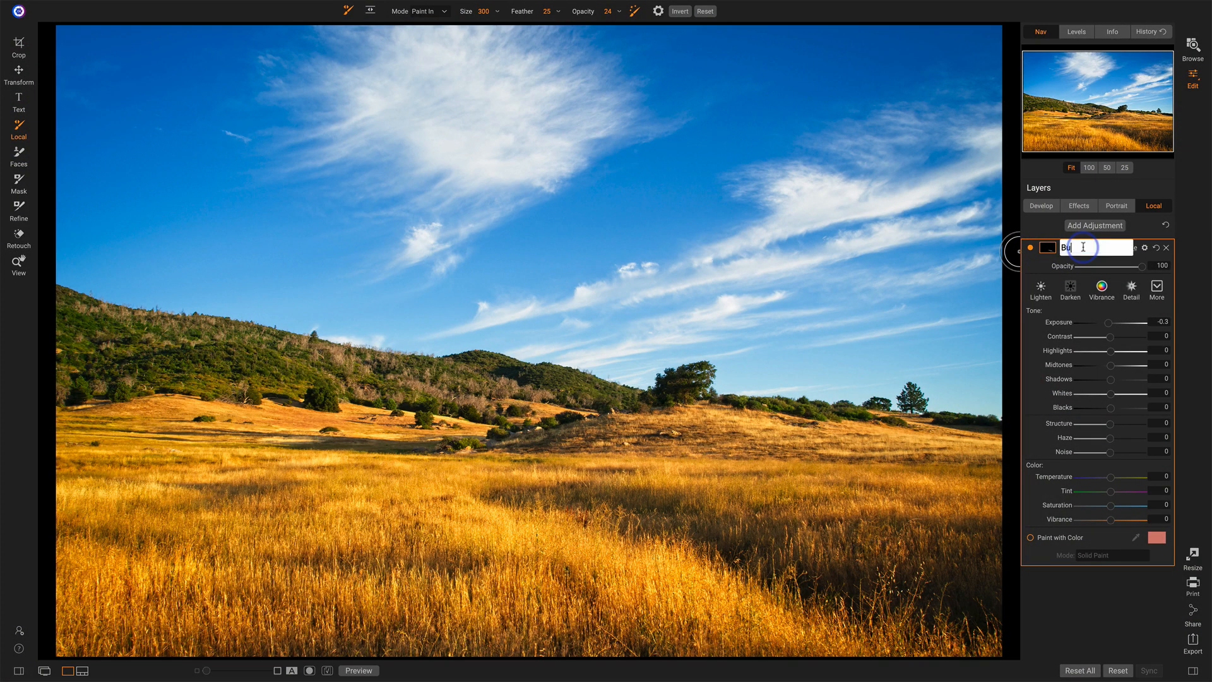
{"action": "key", "text": "Return"}
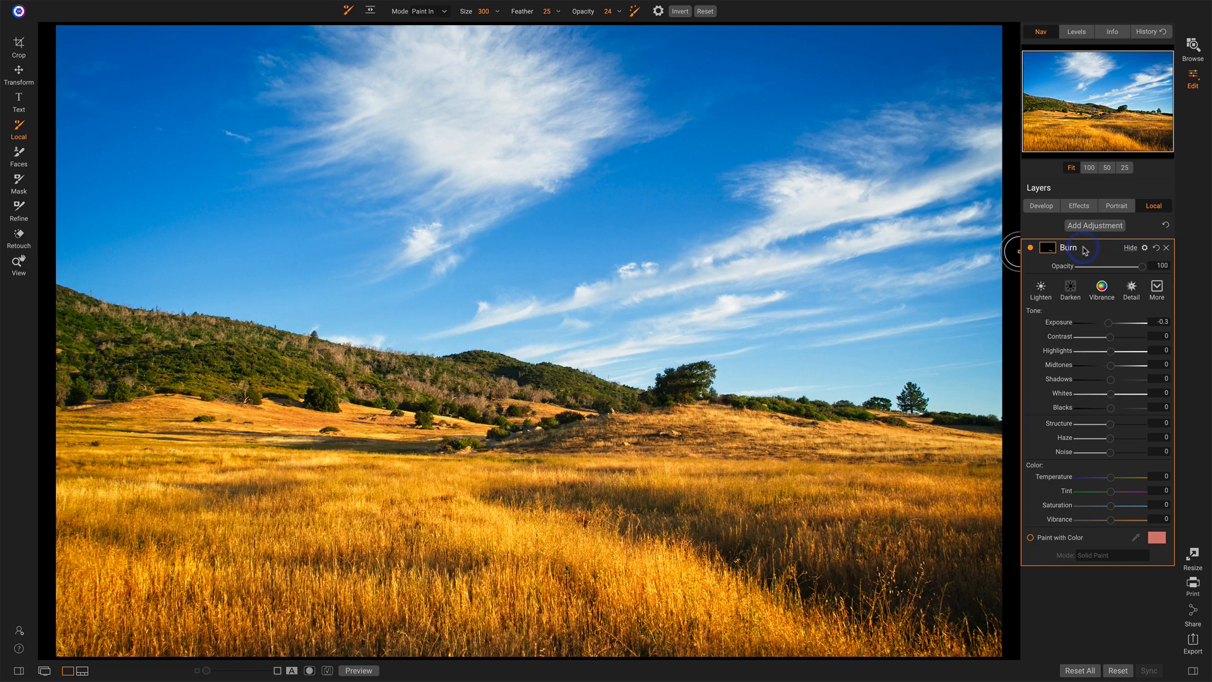
Add a second local adjustment with the Lighten preset at 0.3 exposure and name it "Dodge".
{"action": "left_click", "coordinate": [1088, 226]}
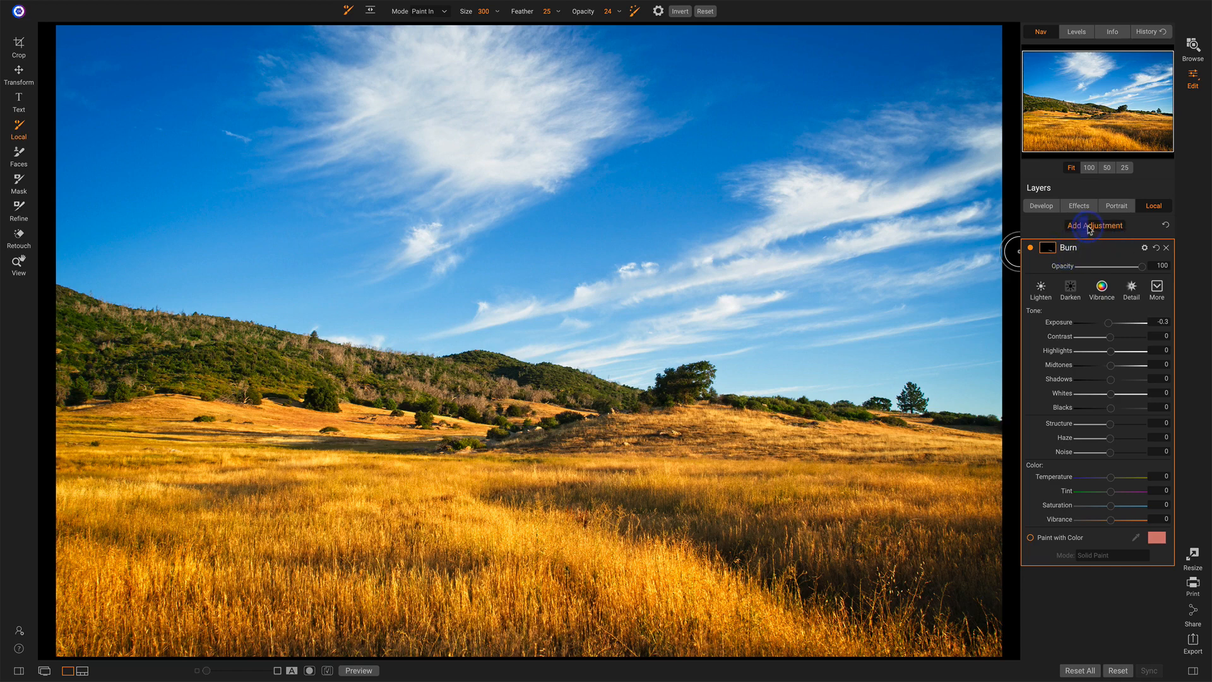
{"action": "left_click", "coordinate": [1040, 290]}
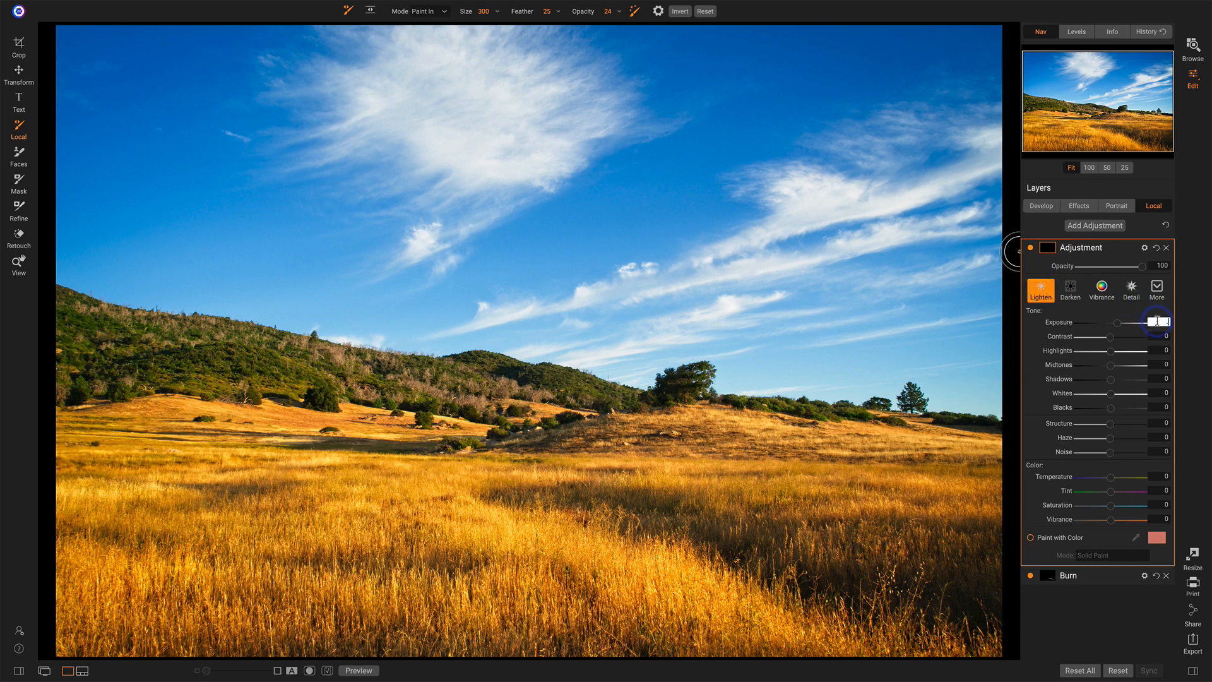
{"action": "left_click", "coordinate": [1088, 251]}
{"action": "double_click", "coordinate": [1081, 249]}
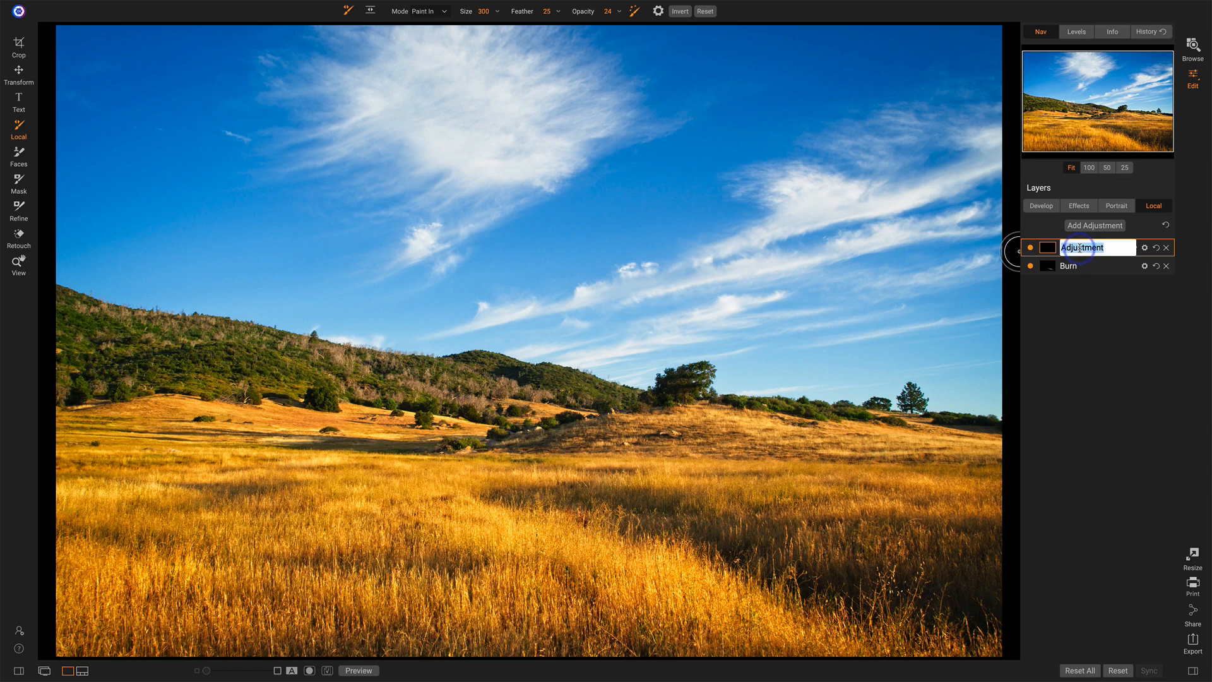
{"action": "type", "text": "Dodge"}
{"action": "key", "text": "Return"}
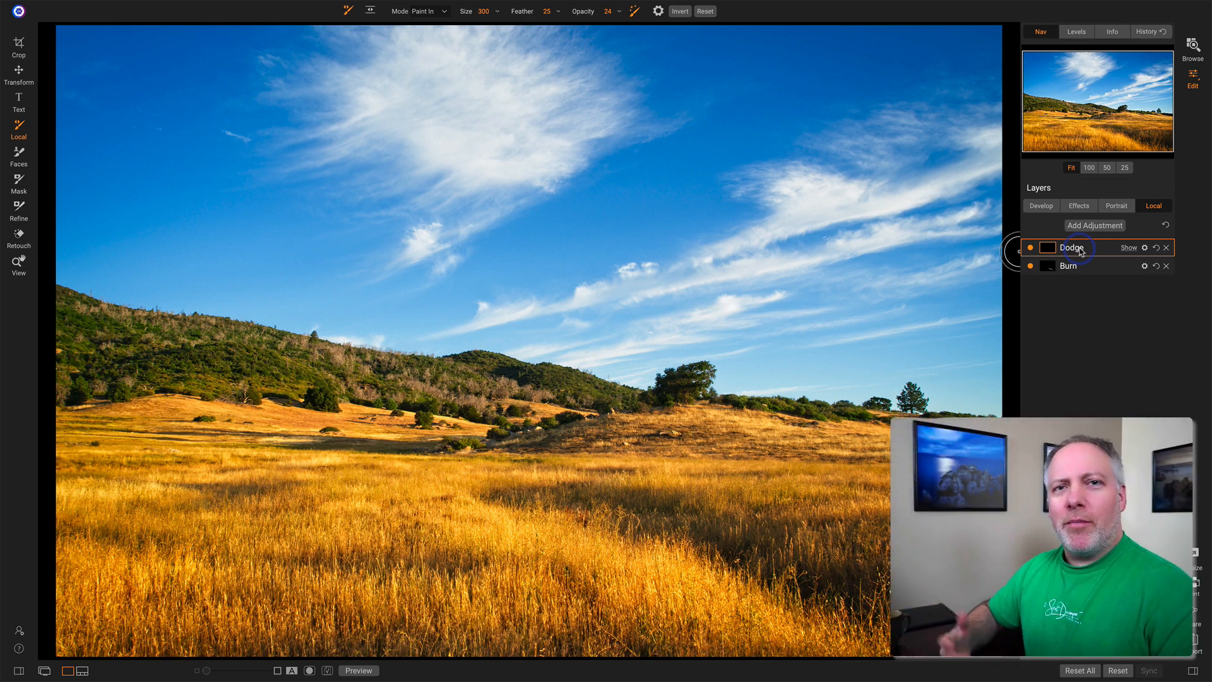
Paint the Dodge adjustment over the sunlit grass in the foreground and compare the photo with it off and on.
{"action": "left_click", "coordinate": [1086, 253]}
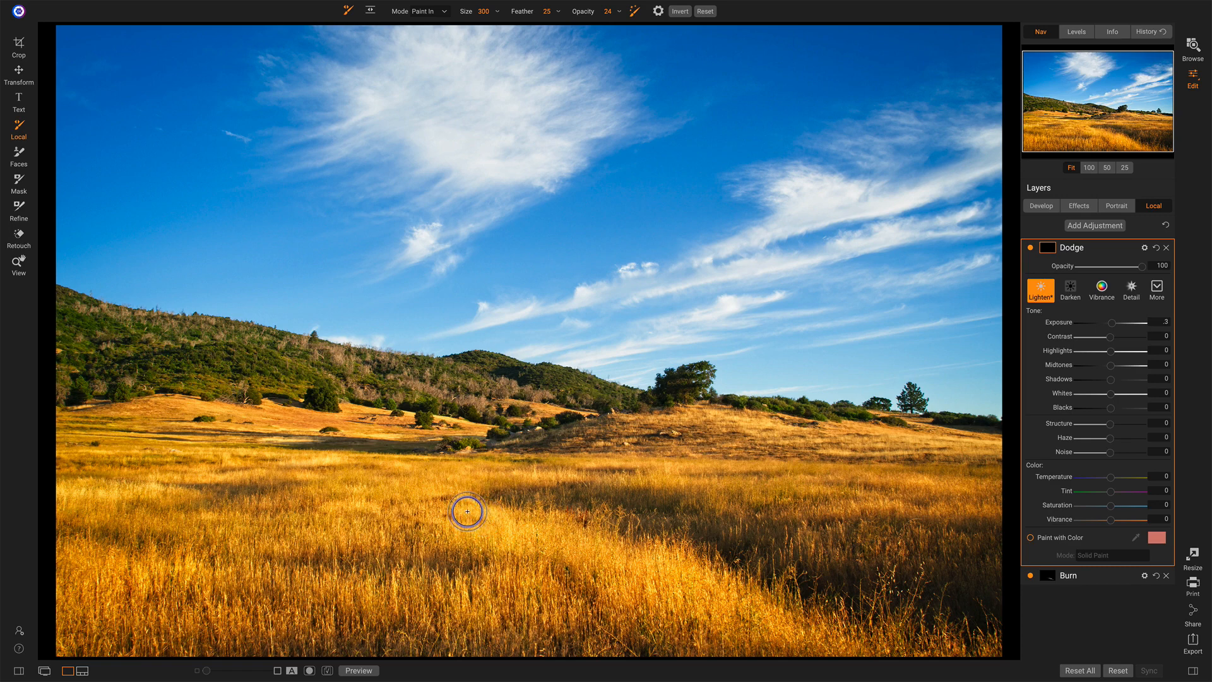
{"action": "key", "text": "Return"}
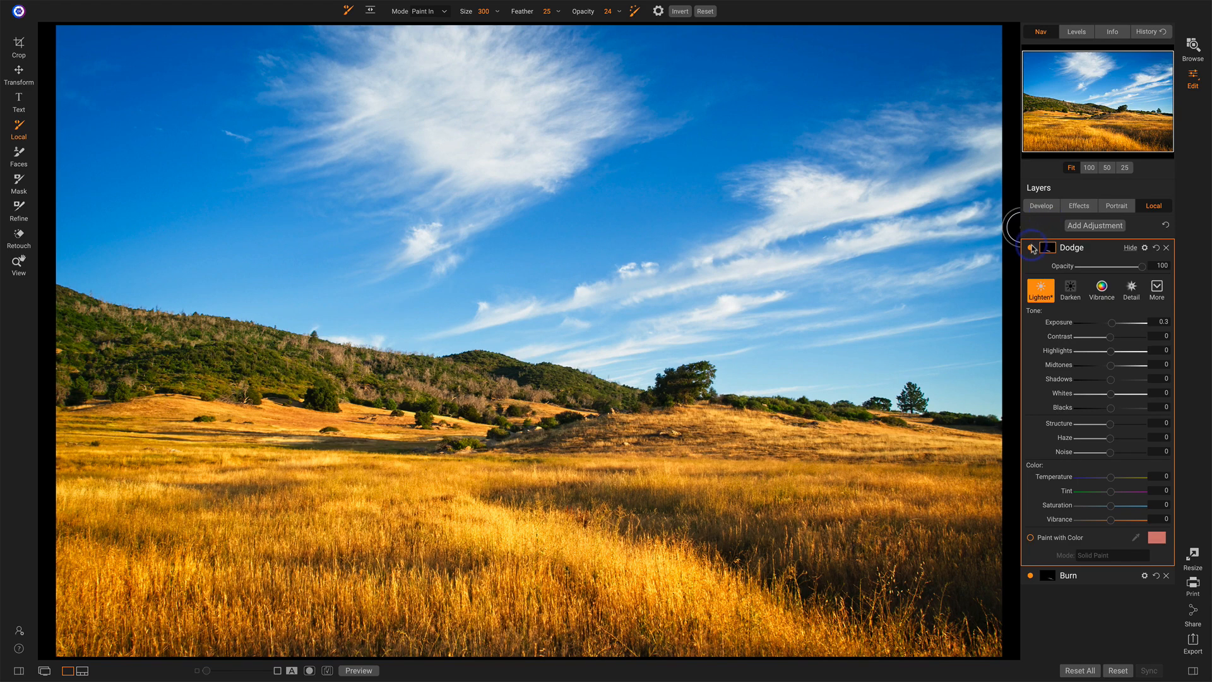
{"action": "left_click", "coordinate": [1030, 248]}
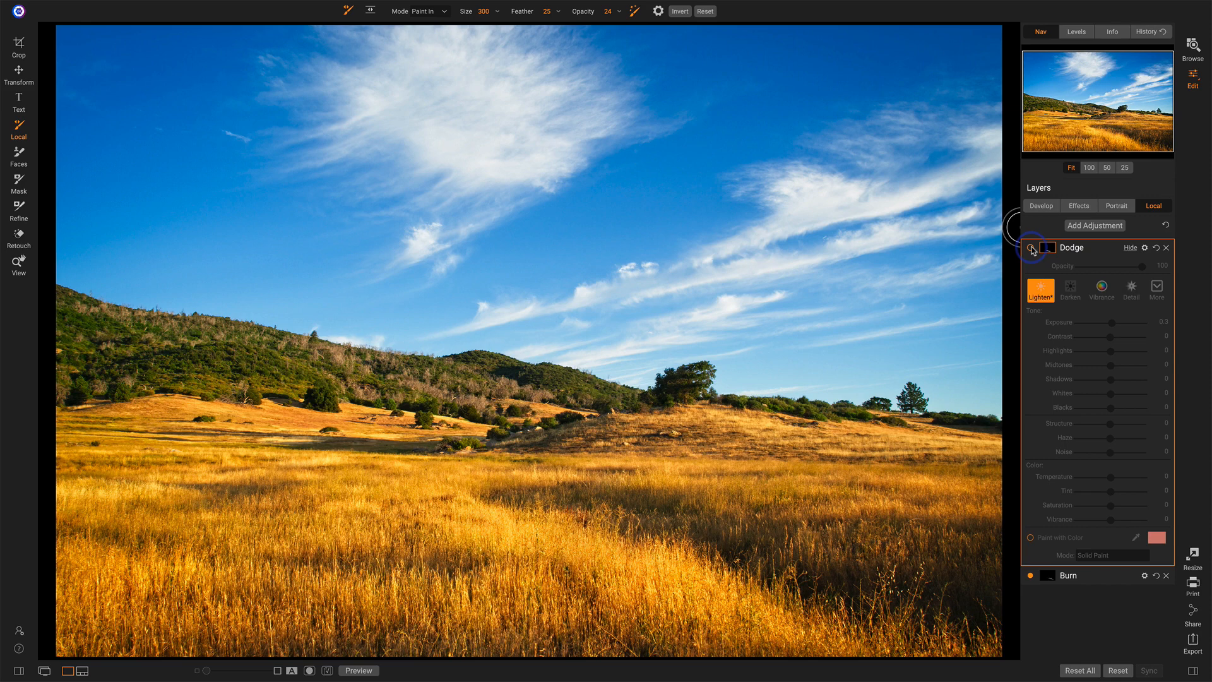
{"action": "left_click", "coordinate": [1030, 247]}
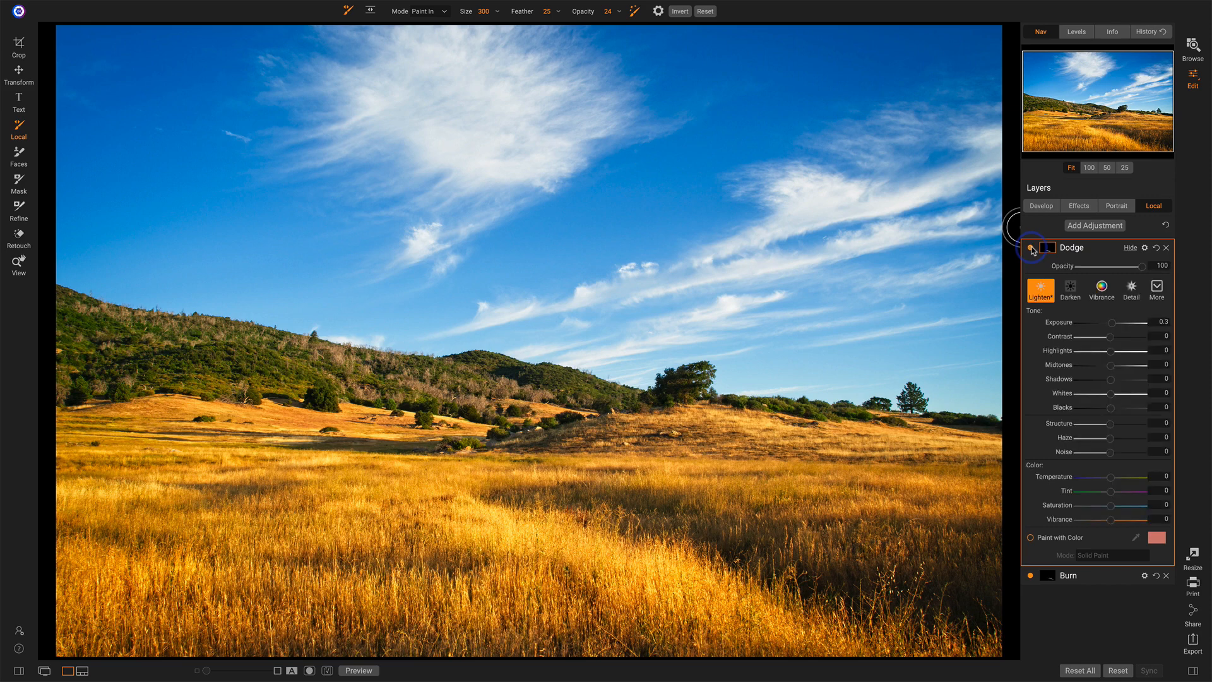